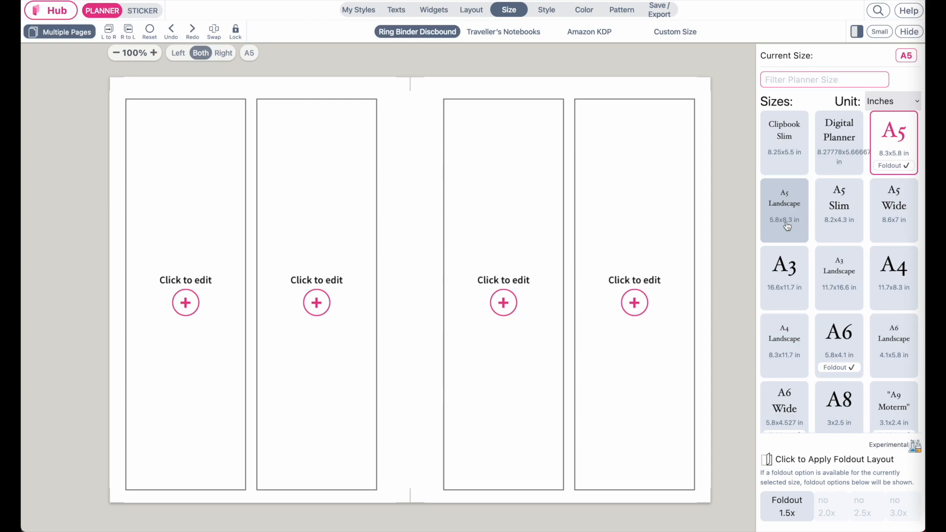
Remove both column boxes from the left page's layout so the page is blank
click(469, 10)
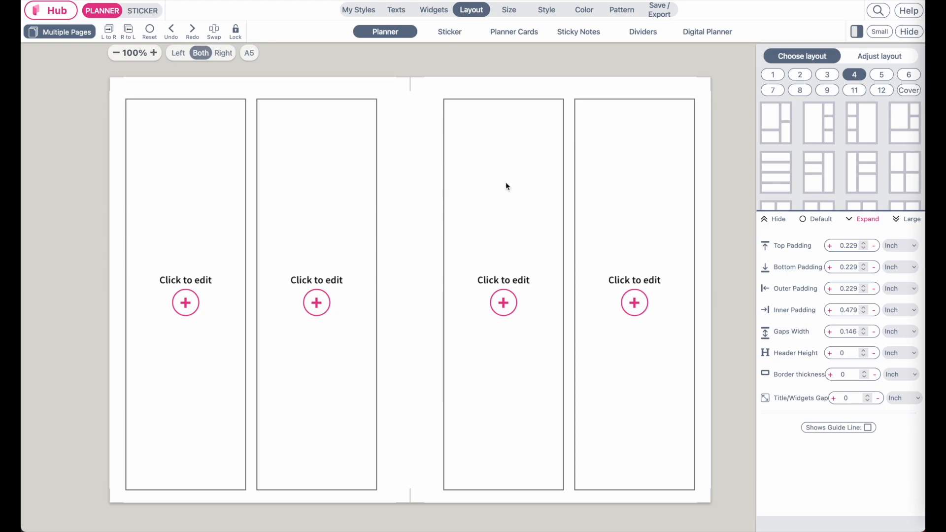
click(899, 58)
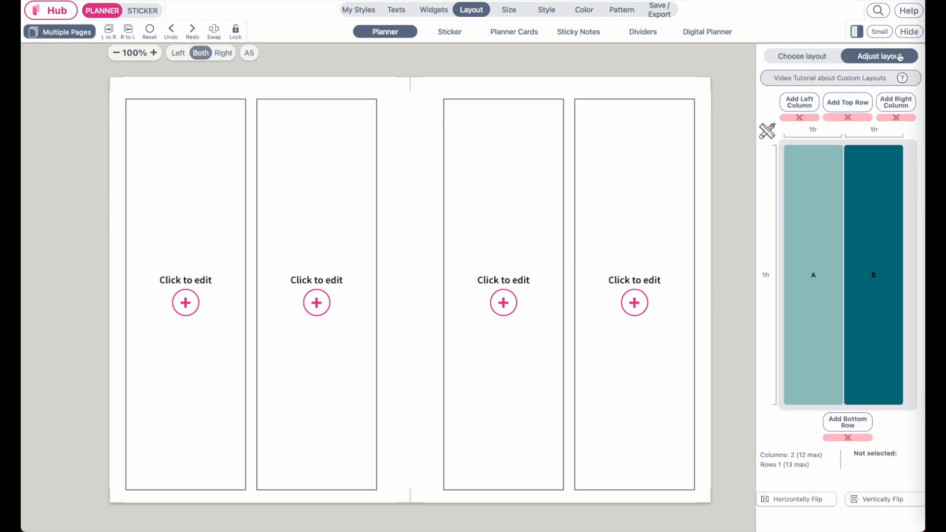
click(820, 301)
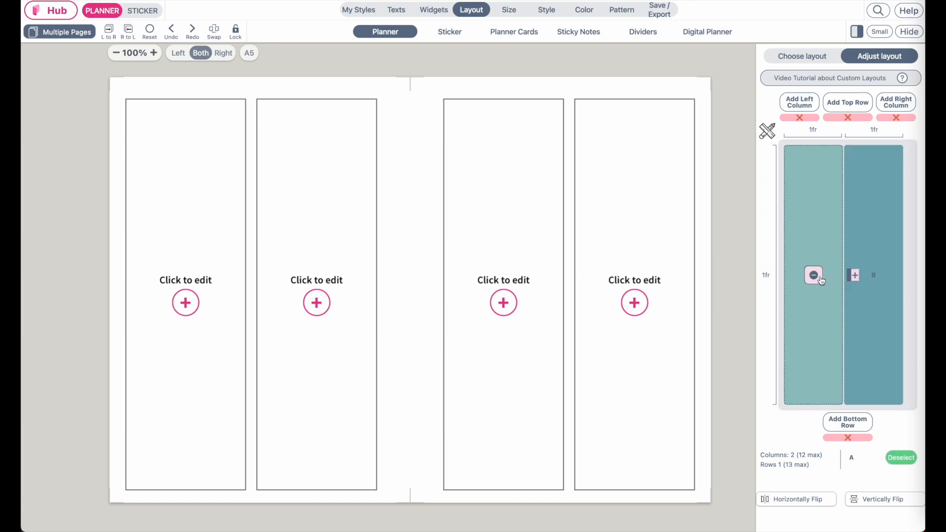
click(814, 277)
click(867, 314)
click(875, 276)
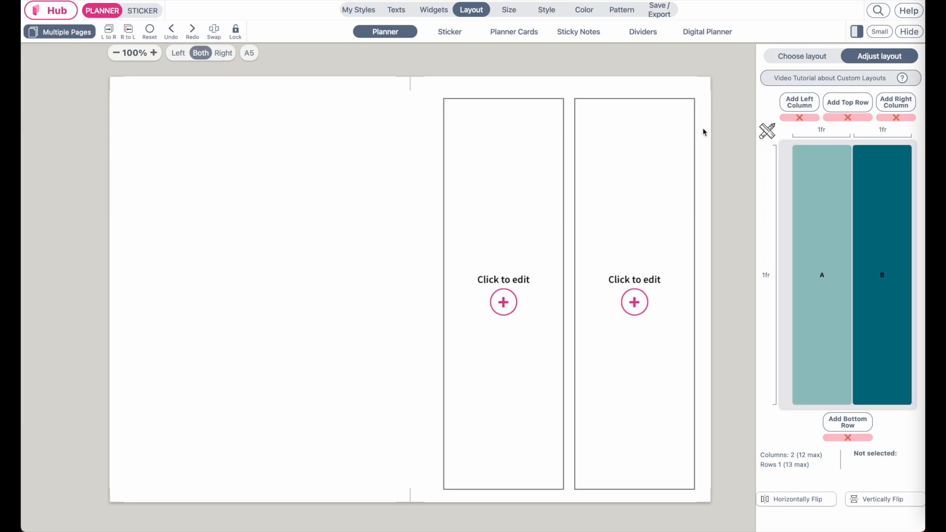
Remove both column boxes from the right page's layout as well
click(817, 296)
click(822, 275)
click(876, 305)
click(883, 277)
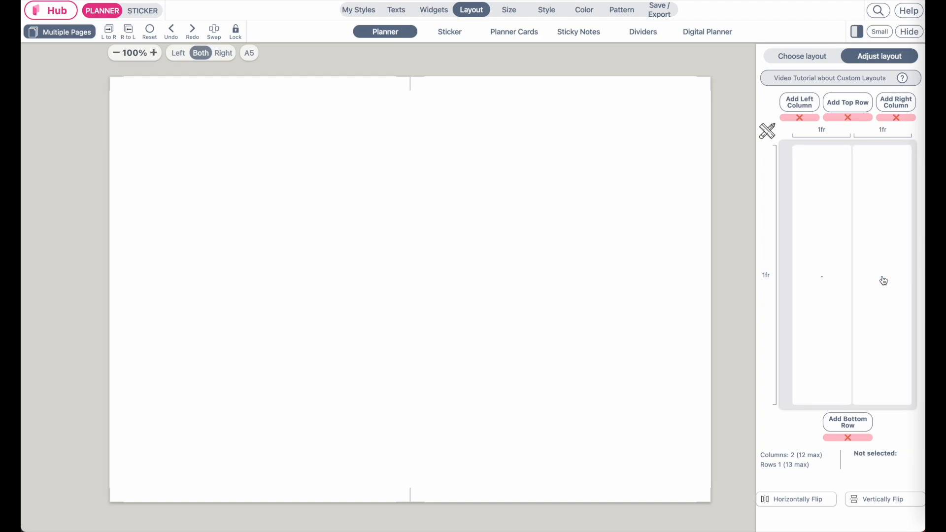
Try dividers at the top and bottom of the pages, and settle on the side position
click(641, 32)
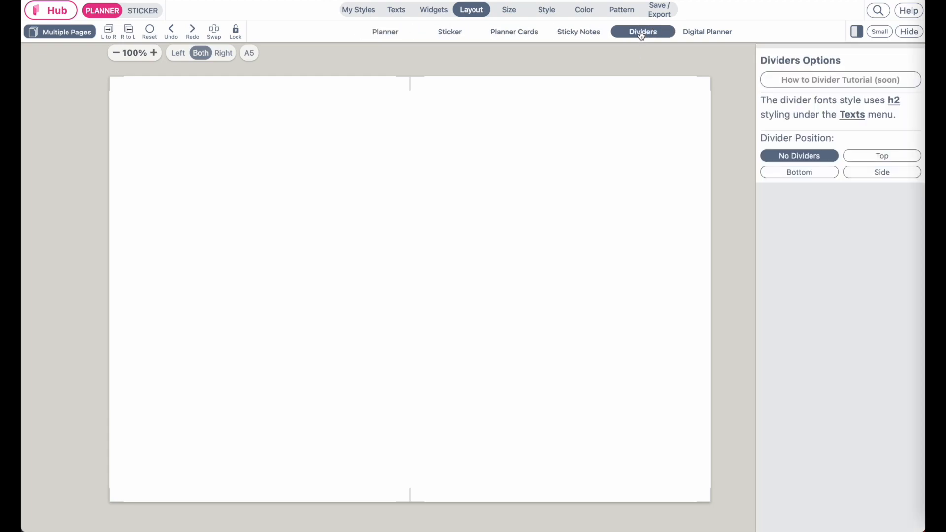
click(871, 159)
click(813, 174)
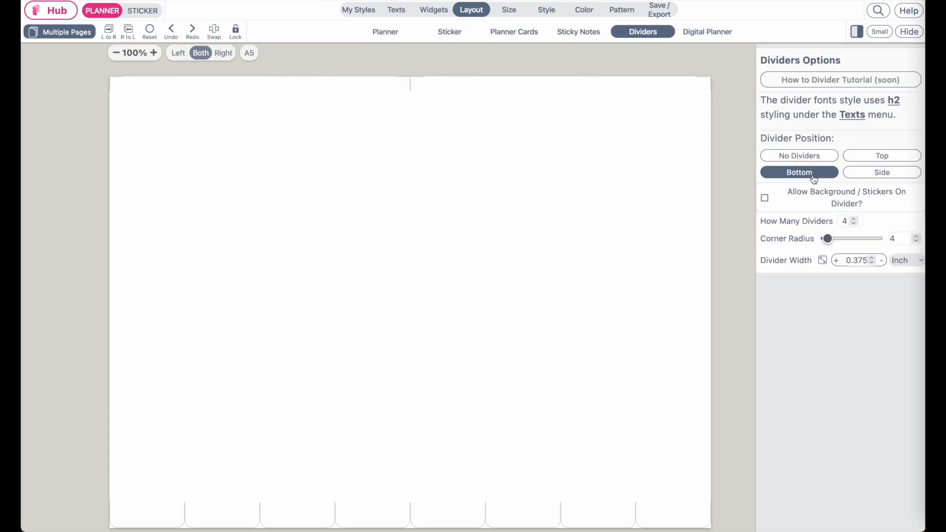
click(891, 174)
Set the number of side dividers to 5 and their corner radius to 6
click(829, 239)
click(853, 219)
click(854, 220)
click(854, 219)
click(854, 223)
click(854, 223)
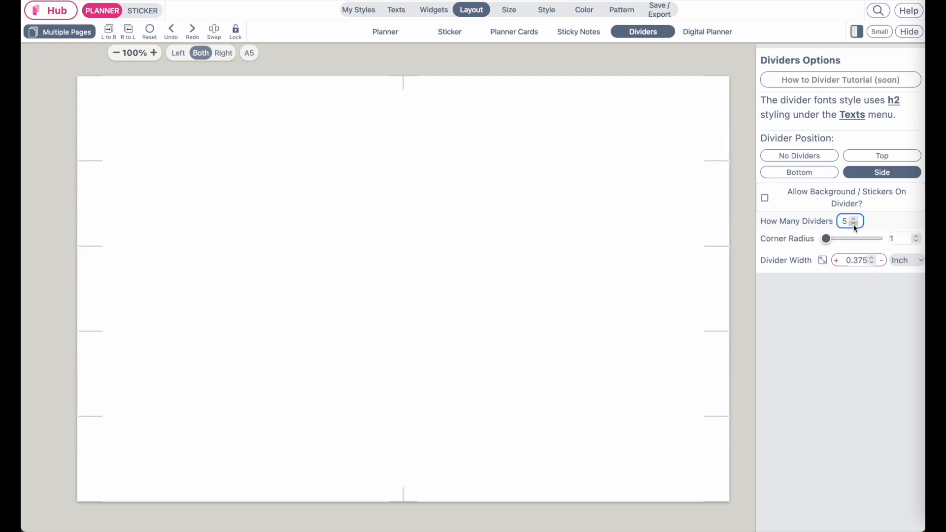
click(827, 239)
drag(828, 242, 833, 242)
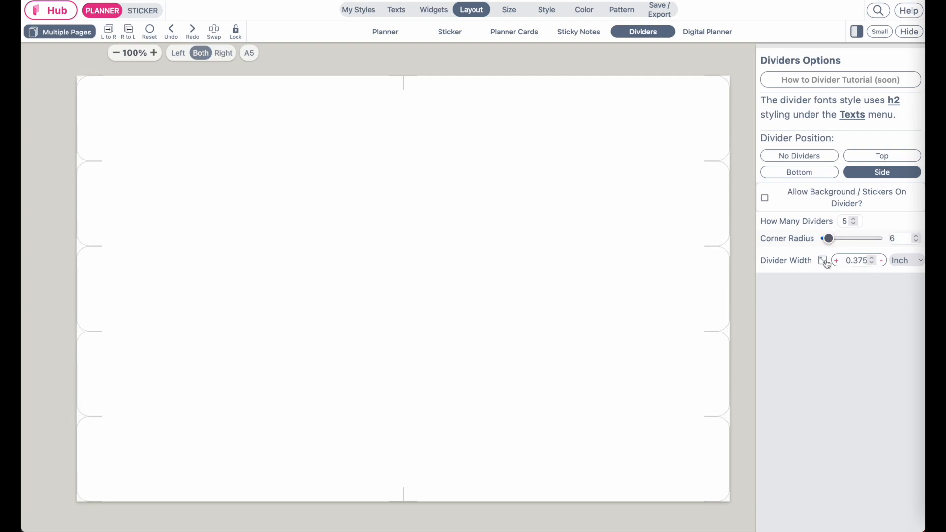
Set the divider width to 0.35 inch
double_click(856, 261)
drag(855, 261, 848, 262)
click(855, 260)
drag(856, 260, 887, 260)
key(BackSpace)
key(BackSpace)
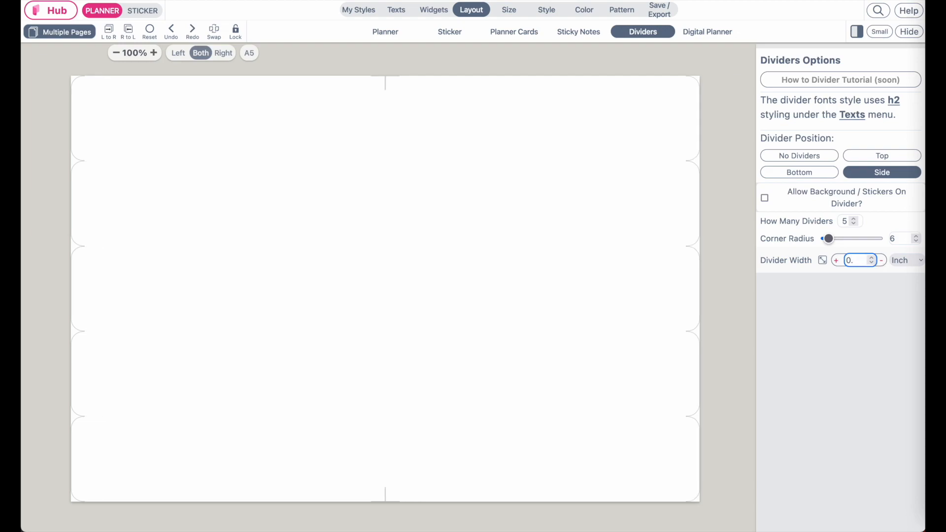
text(4)
key(BackSpace)
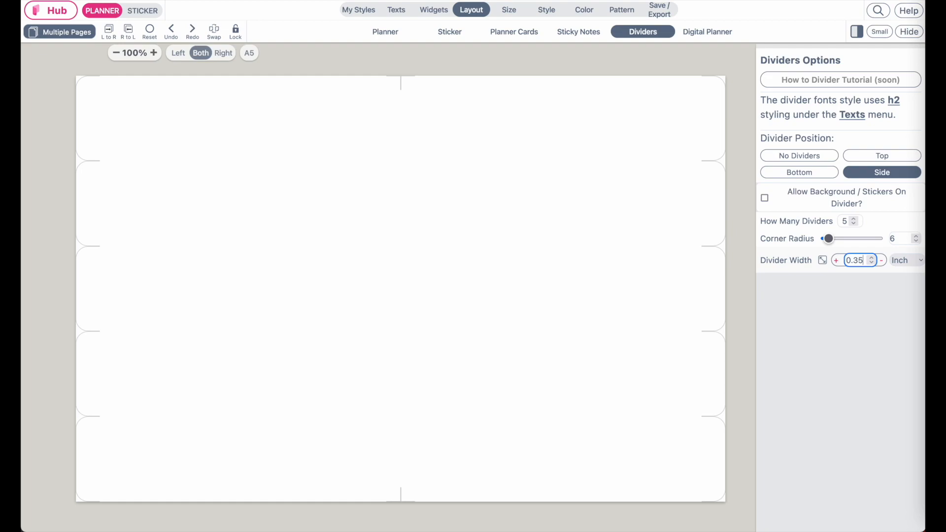
click(717, 113)
text(uahsduahs)
key(BackSpace)
key(BackSpace)
key(BackSpace)
key(BackSpace)
key(BackSpace)
key(BackSpace)
key(BackSpace)
key(BackSpace)
Label the right page's first two dividers Daily and Weekly
text(Daily )
text(Weekly)
text( Monthly)
key(BackSpace)
key(BackSpace)
key(BackSpace)
key(BackSpace)
key(BackSpace)
key(BackSpace)
key(BackSpace)
key(BackSpace)
Label the right page's last three dividers Monthly, Notes and Contacts
click(711, 306)
text(Monthly)
text(Notes)
click(718, 451)
text(Contacts)
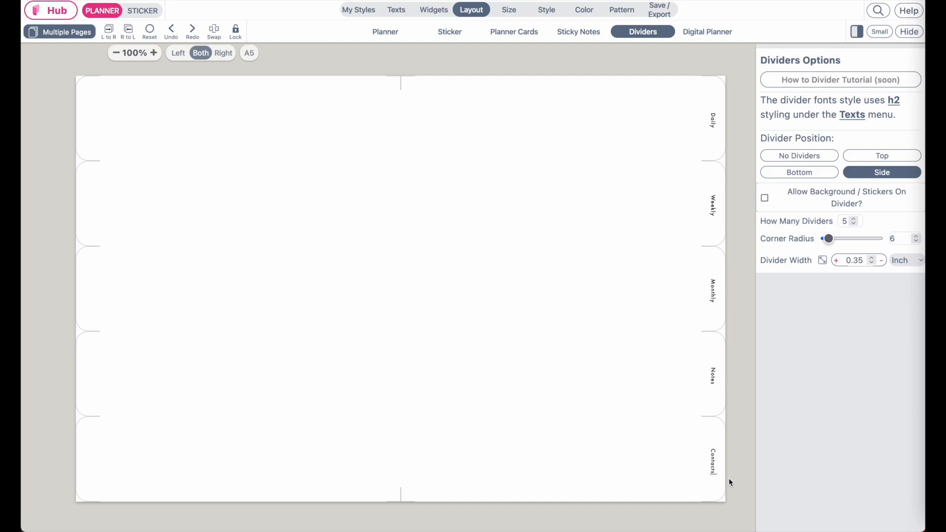
Set the h2 text size used by the divider labels to 14
click(397, 11)
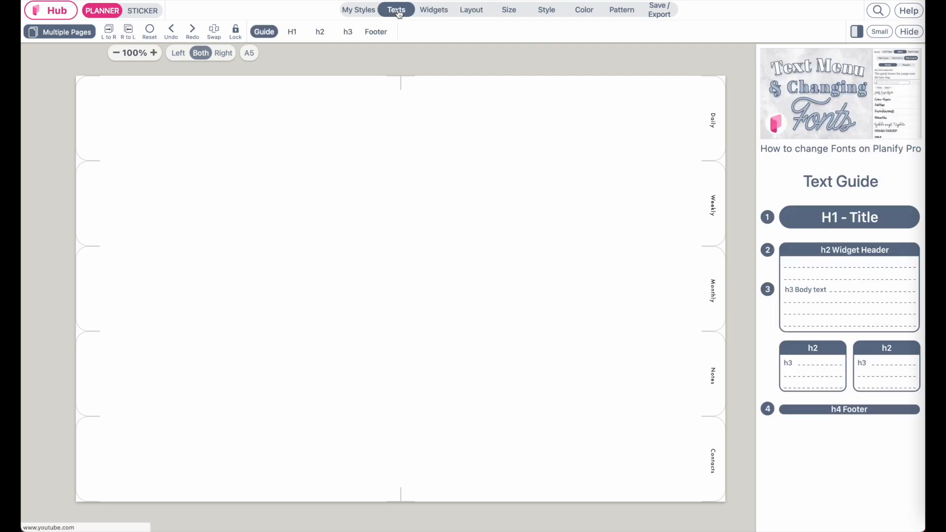
click(321, 33)
click(435, 34)
click(435, 35)
click(435, 34)
click(435, 34)
click(435, 34)
click(435, 35)
click(435, 35)
click(435, 34)
click(461, 34)
click(460, 34)
click(461, 34)
click(460, 34)
Try several script fonts on the divider labels, including Folk-Solid and allysha
click(790, 283)
click(780, 303)
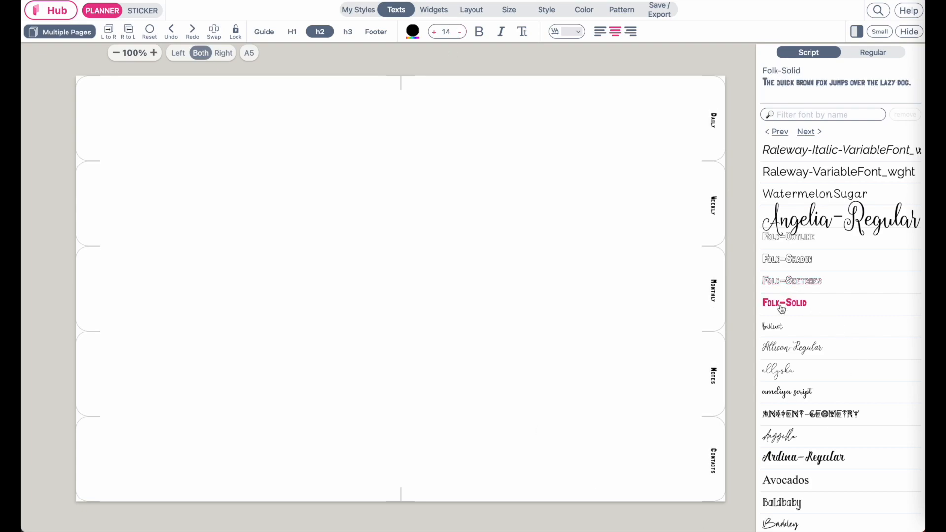
click(777, 336)
click(777, 350)
click(780, 378)
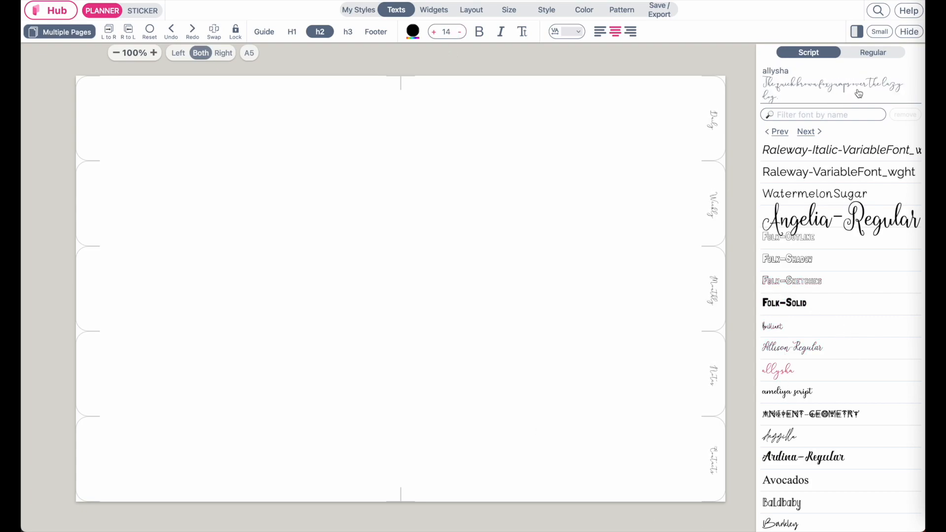
Try several regular fonts on the divider labels and settle on NexaTextDemo-Bold
click(862, 60)
click(786, 330)
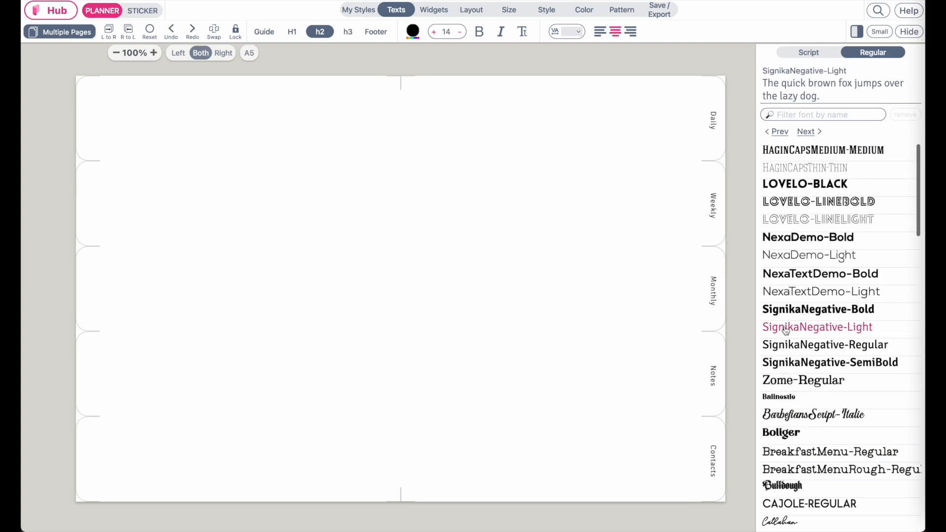
click(786, 310)
click(786, 284)
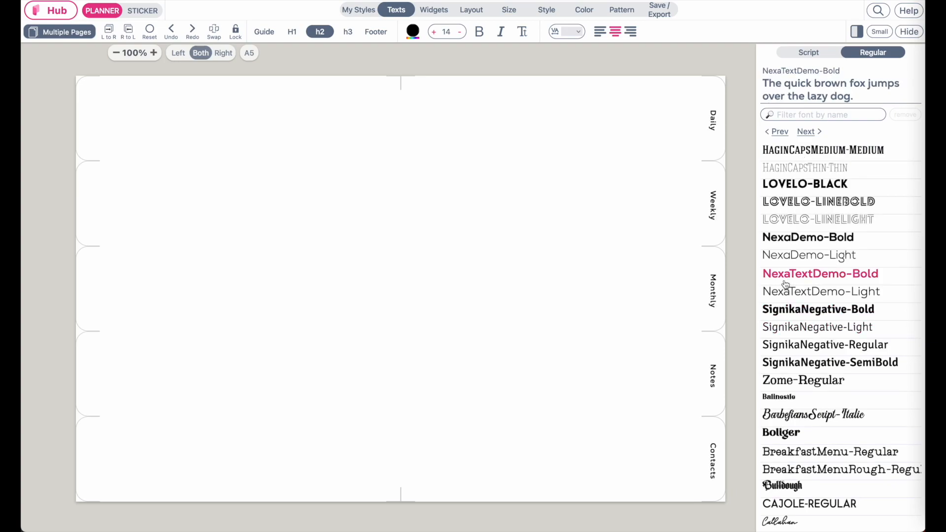
click(399, 11)
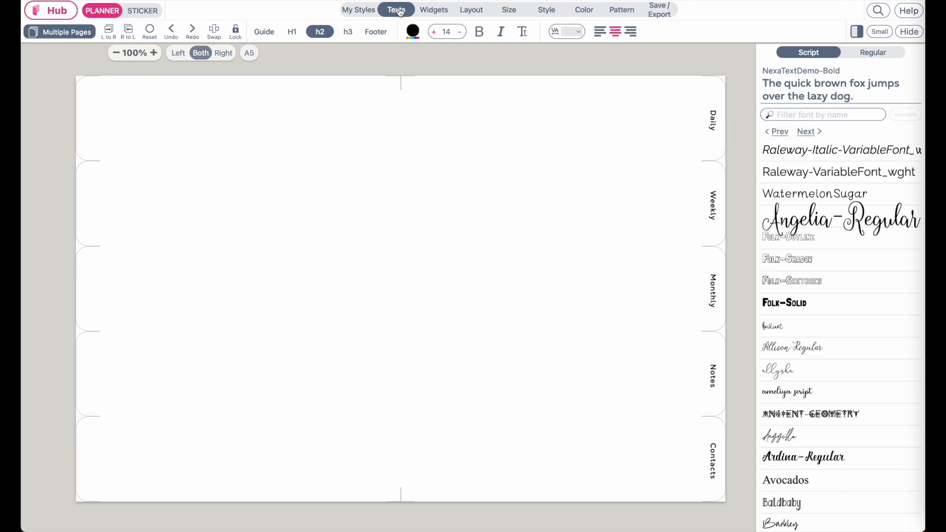
Apply the SpringFloral1 pattern as a full background on both pages
click(633, 11)
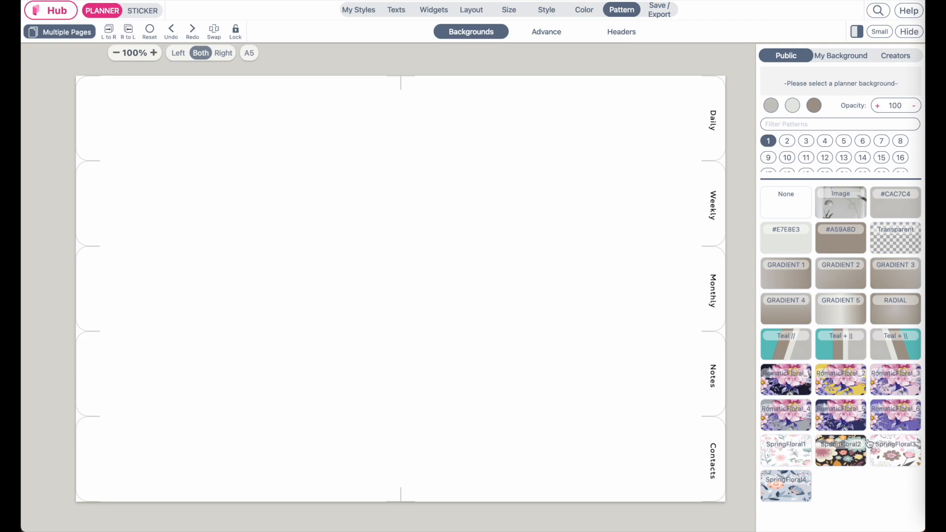
click(786, 460)
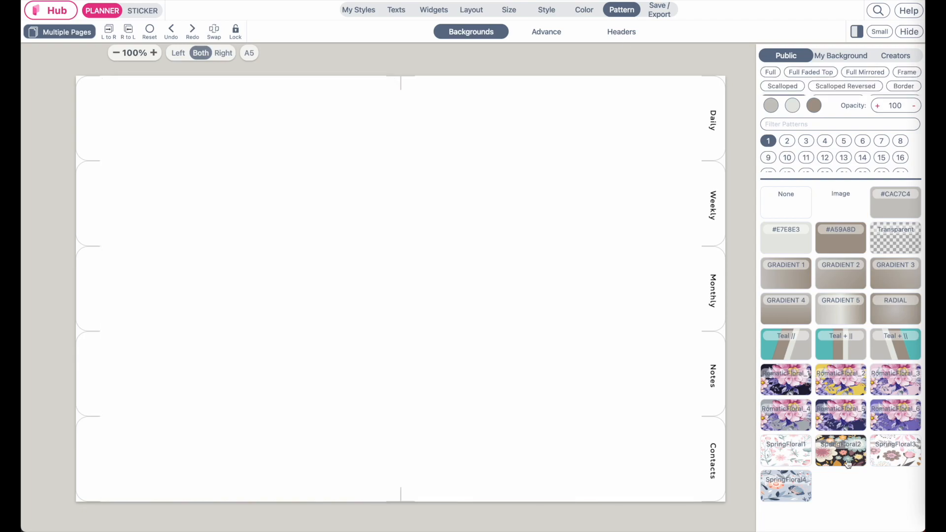
click(771, 73)
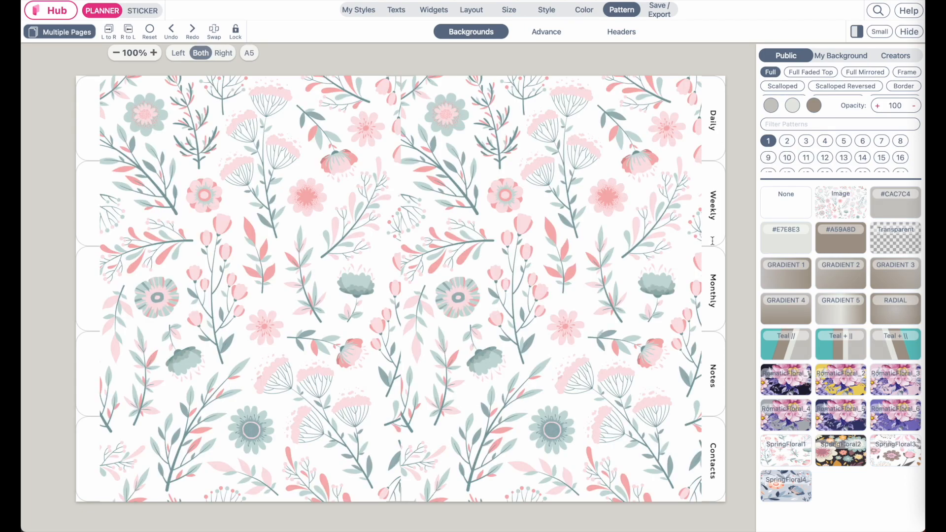
Allow the background and stickers on the dividers, and enable the white background in the dividers
click(473, 11)
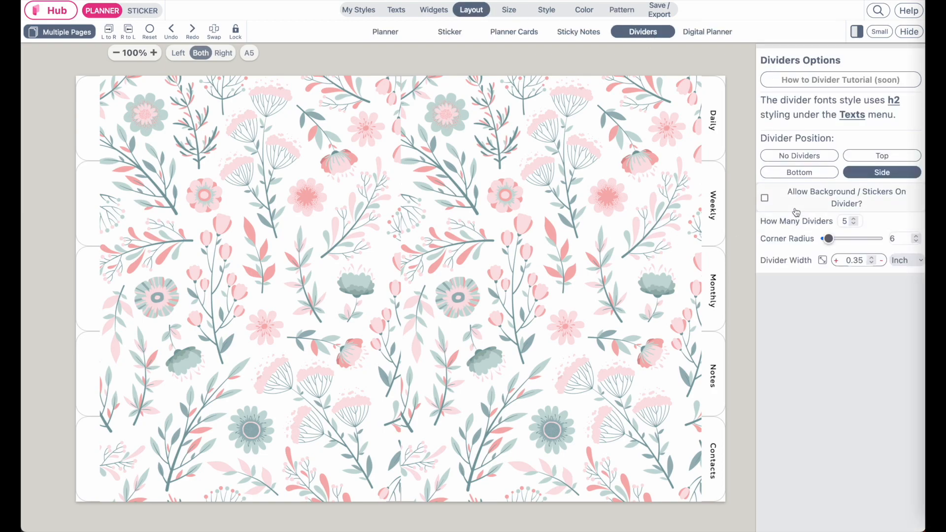
click(765, 198)
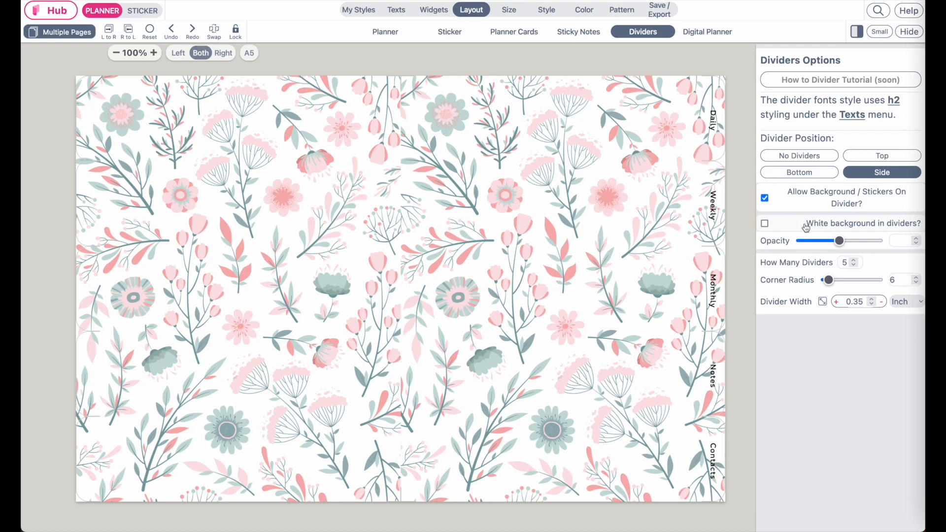
click(765, 224)
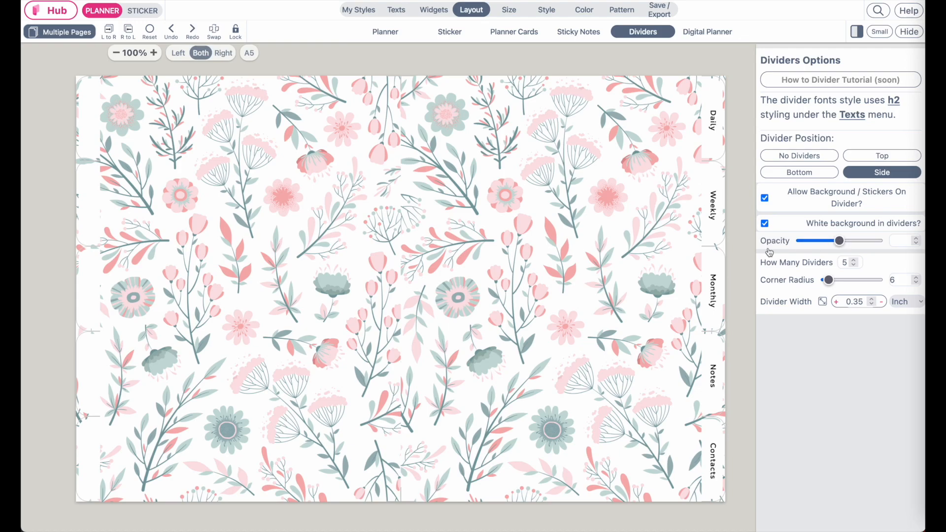
Raise the opacity of the dividers' white background to 93
scroll(748, 253, up, 3)
scroll(747, 250, right, 5)
scroll(747, 250, up, 2)
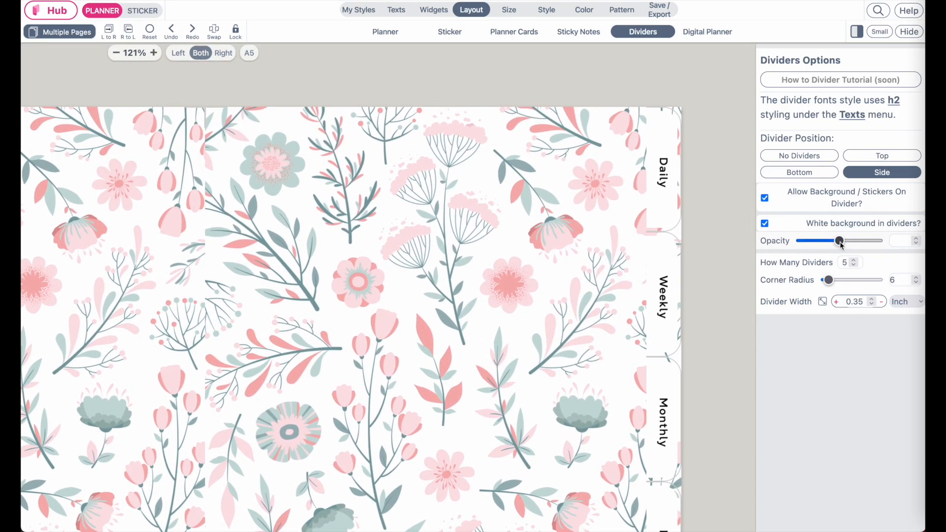
drag(839, 242, 870, 242)
scroll(597, 282, down, 5)
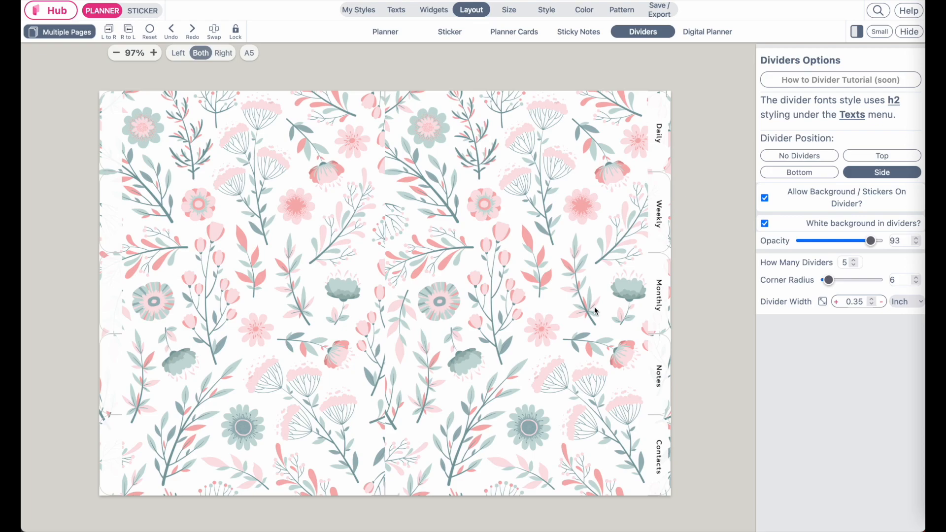
Generate a PDF of the divider pages for A5 paper
click(651, 16)
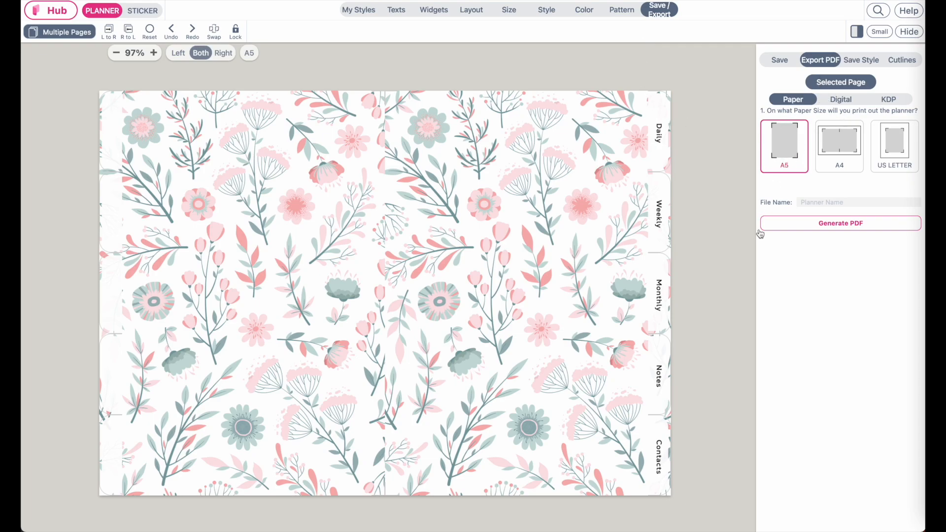
click(848, 227)
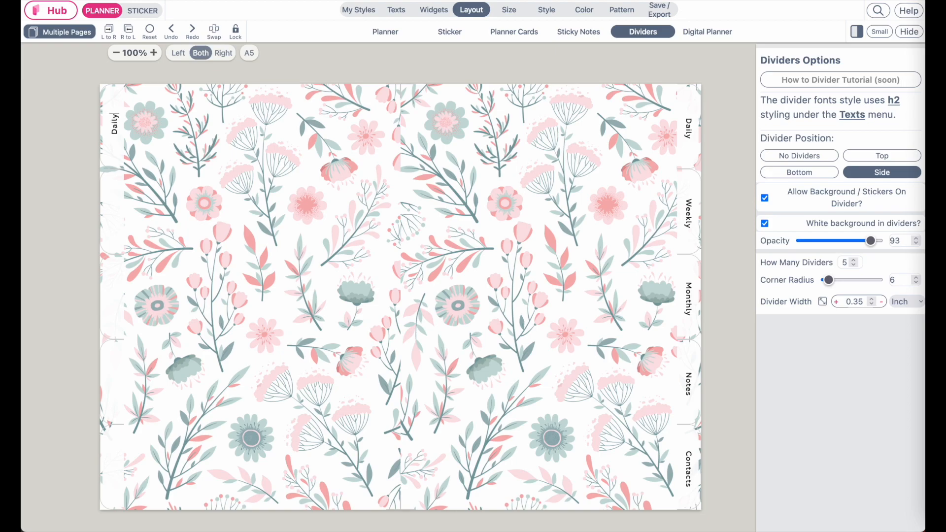
Label the left page's remaining four dividers Weekly, Monthly, Notes and Contacts
click(111, 208)
text(Weekly)
click(107, 277)
text(Monthl)
text(uy)
key(BackSpace)
key(BackSpace)
text(y)
click(112, 401)
text(Notes)
text(cts)
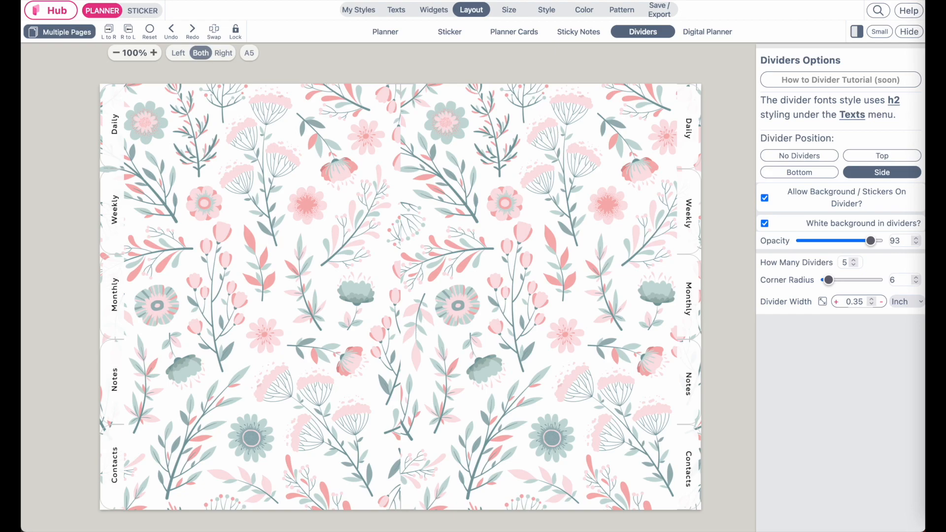
Generate and download the finished dividers as an A5 paper PDF, and look through both of its pages
click(666, 12)
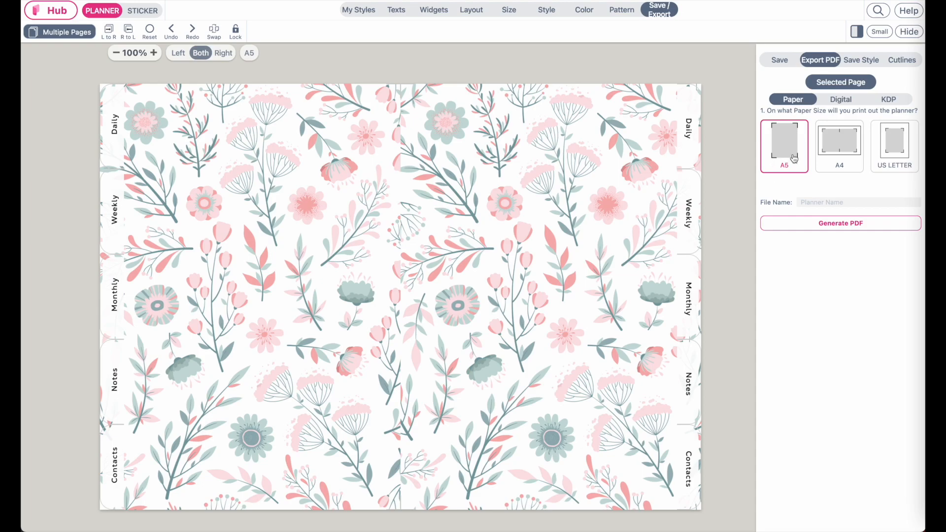
click(875, 231)
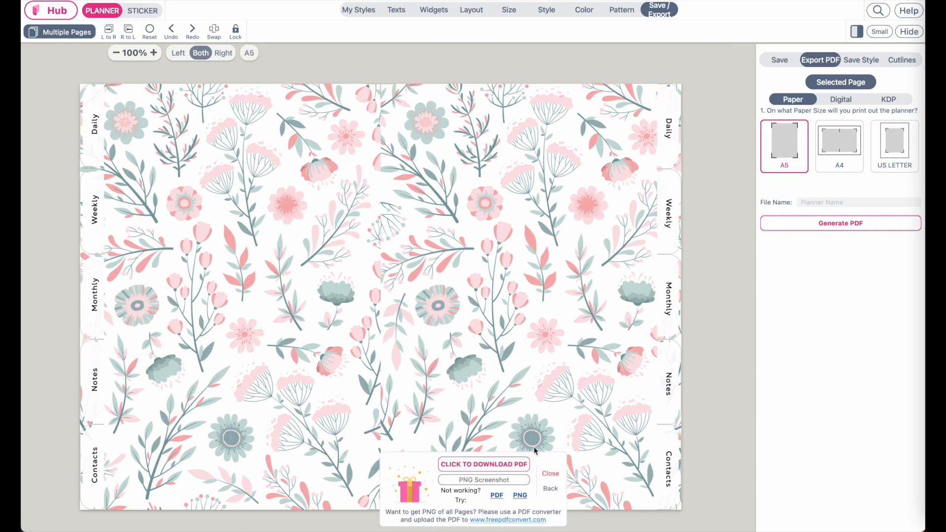
click(476, 463)
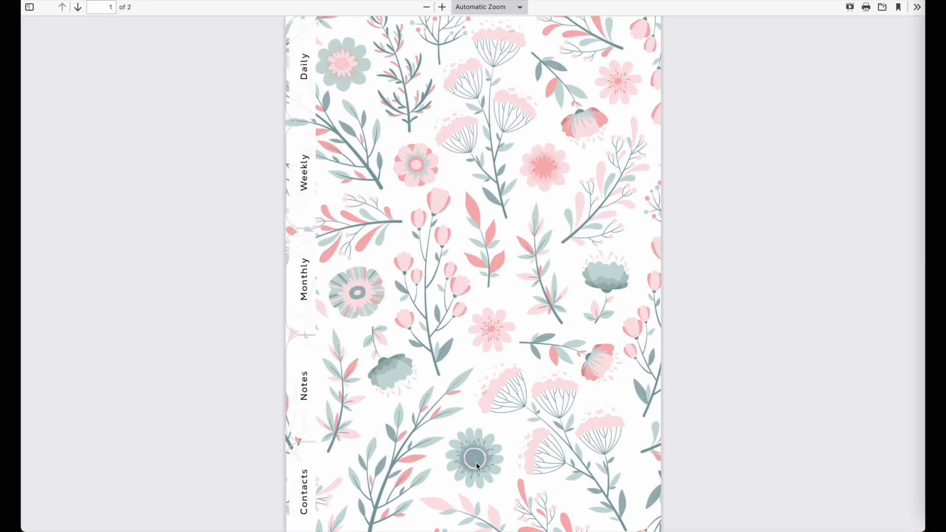
scroll(476, 462, down, 5)
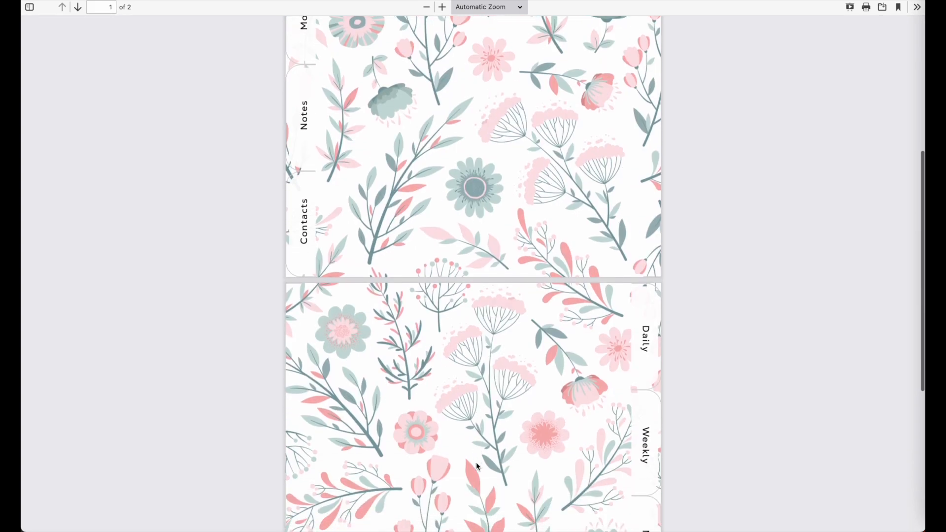
scroll(476, 462, down, 5)
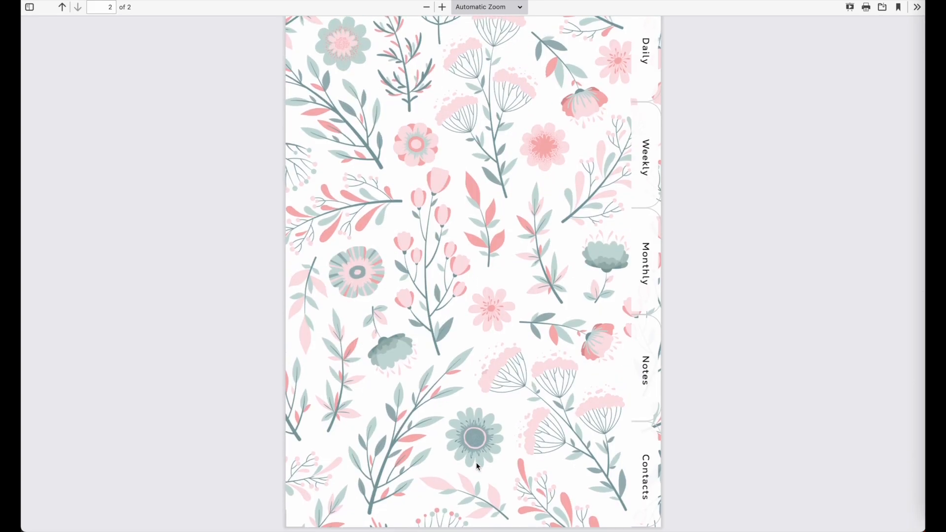
scroll(477, 466, up, 5)
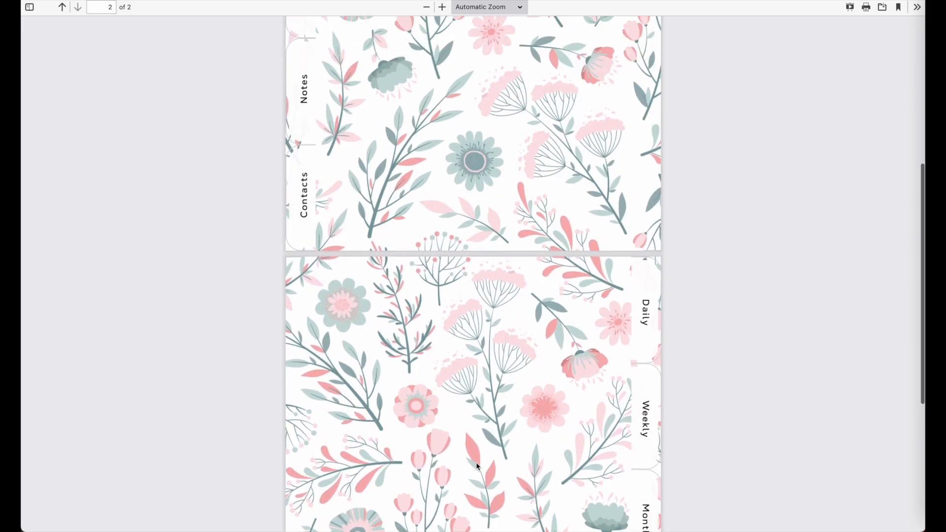
Examine the divider tabs and their cutlines up close in the exported PDF
key(ctrl+plus)
key(ctrl+plus)
key(ctrl+plus)
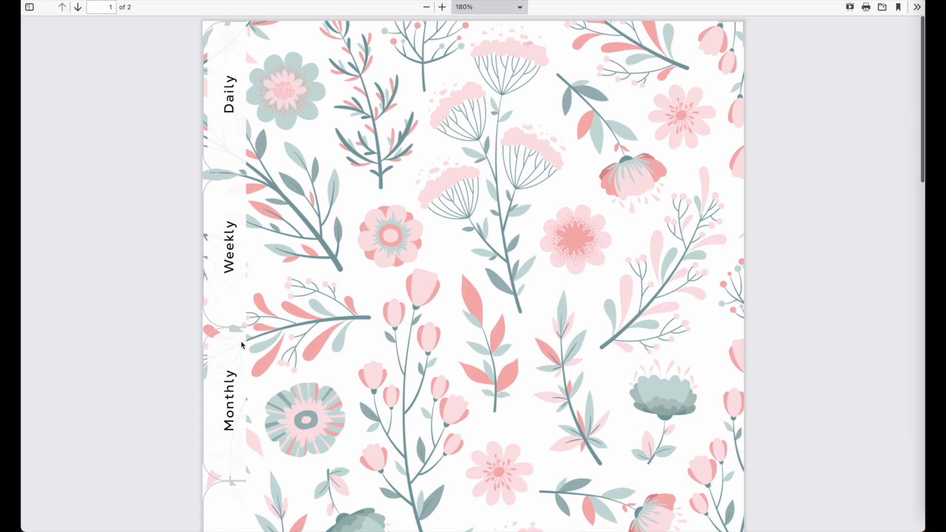
key(ctrl+minus)
key(ctrl+minus)
key(ctrl+minus)
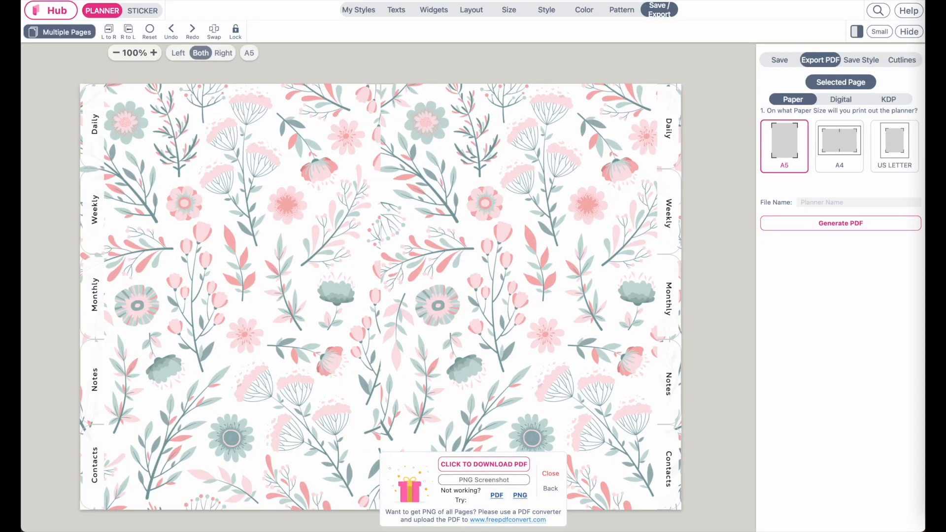
Try several cutline colors on the divider tabs and set the cutline color to the grey Tin
scroll(701, 136, up, 6)
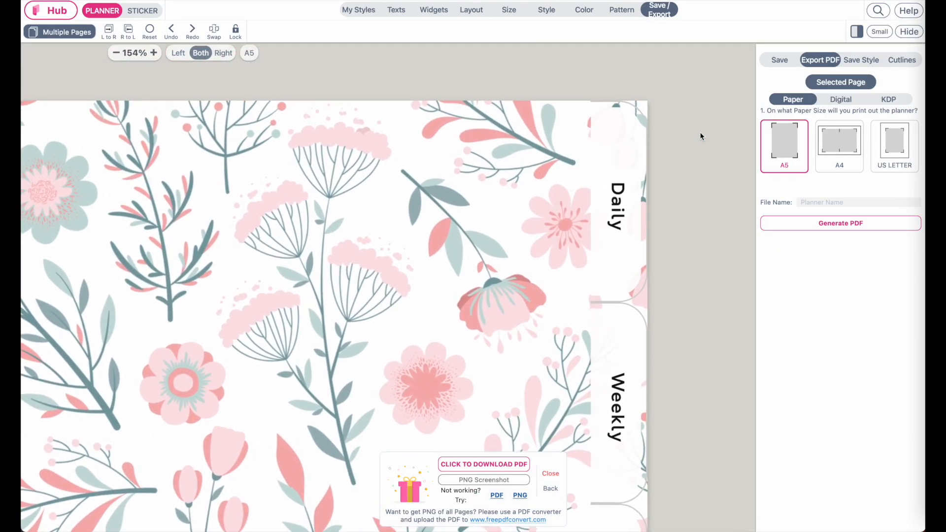
scroll(559, 156, right, 2)
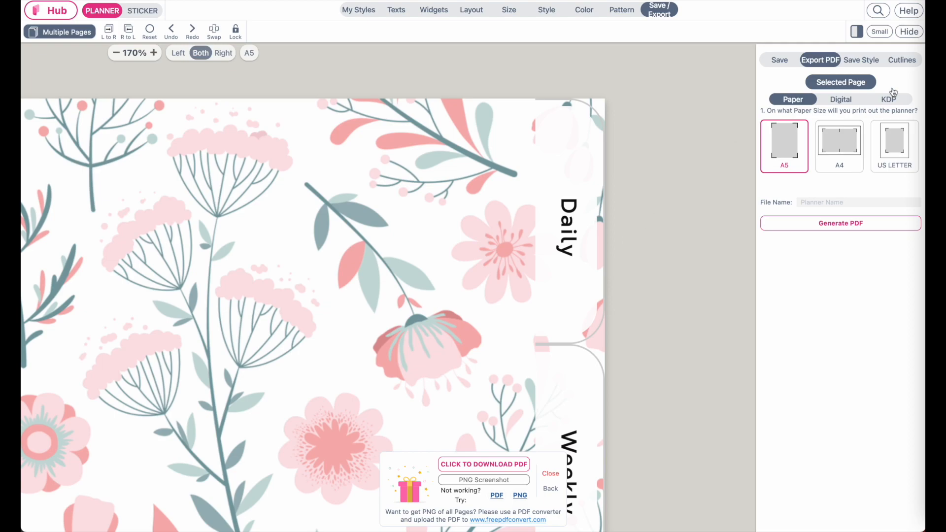
click(908, 63)
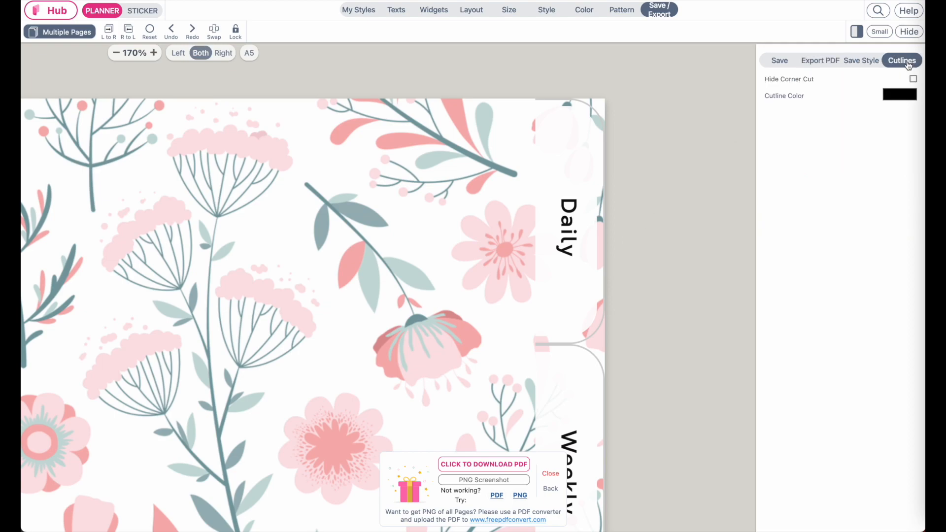
click(901, 94)
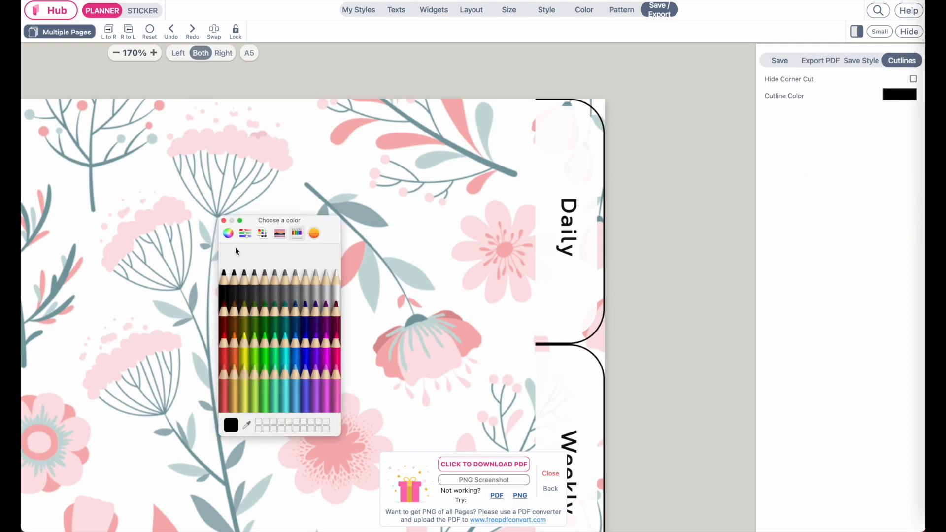
click(310, 302)
click(274, 344)
click(263, 365)
click(306, 367)
click(306, 341)
click(285, 297)
click(228, 285)
click(253, 289)
click(264, 289)
click(277, 291)
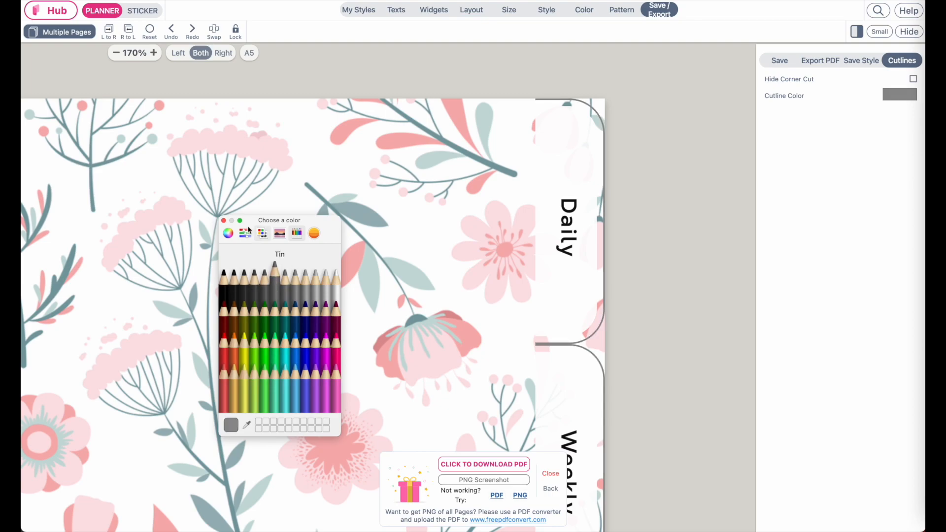
click(223, 220)
Generate a PDF of the dividers with the grey cutlines for A5 paper
scroll(385, 309, down, 5)
scroll(385, 309, left, 7)
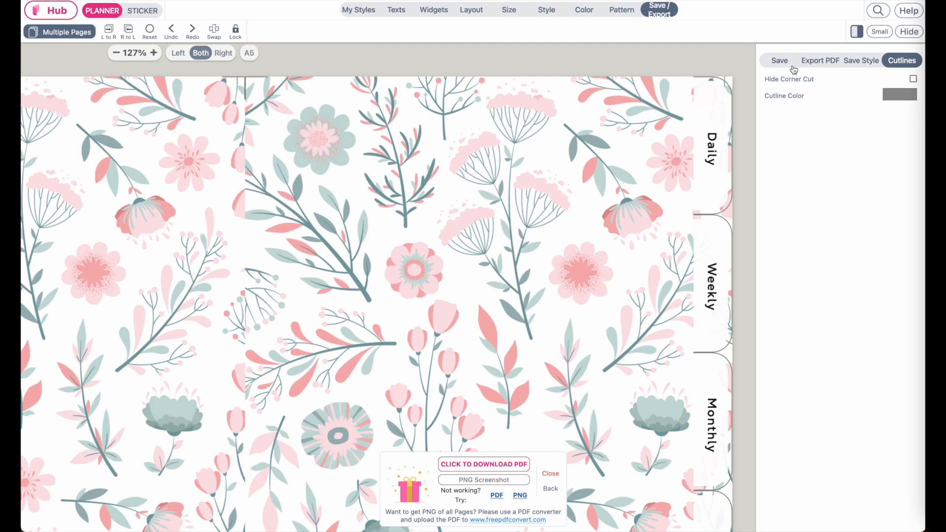
click(819, 61)
click(846, 224)
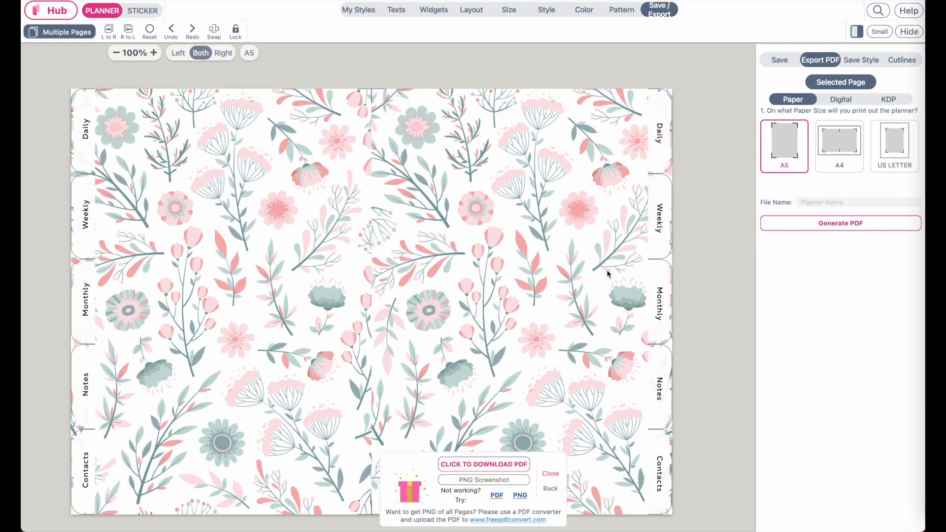
Show the options for saving the planner to My Collection and dismiss the PDF download prompt
click(781, 61)
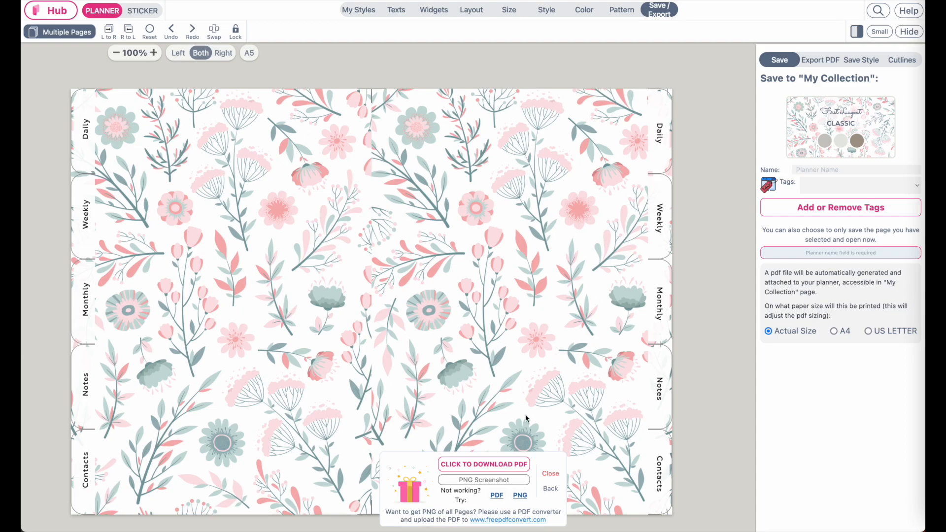
click(552, 475)
Duplicate the divider page in the planner's page list and delete the duplicate
click(81, 38)
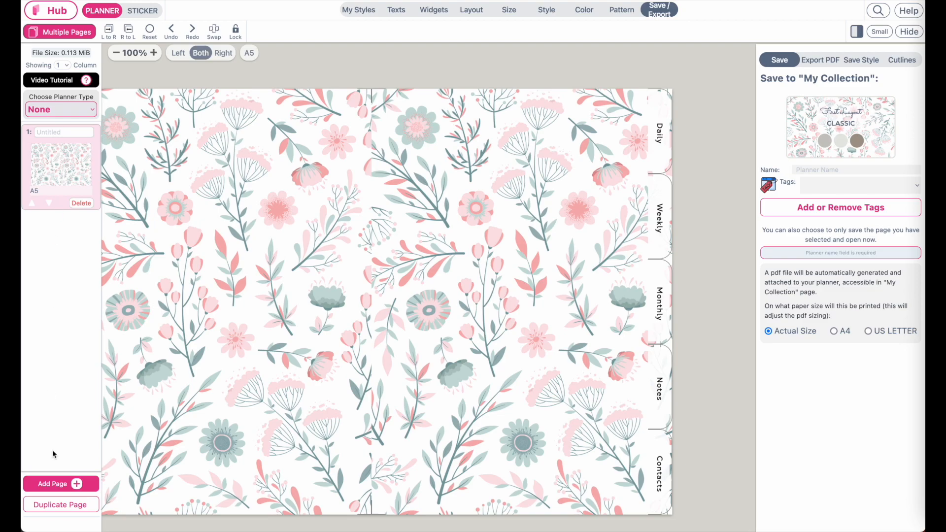
click(48, 506)
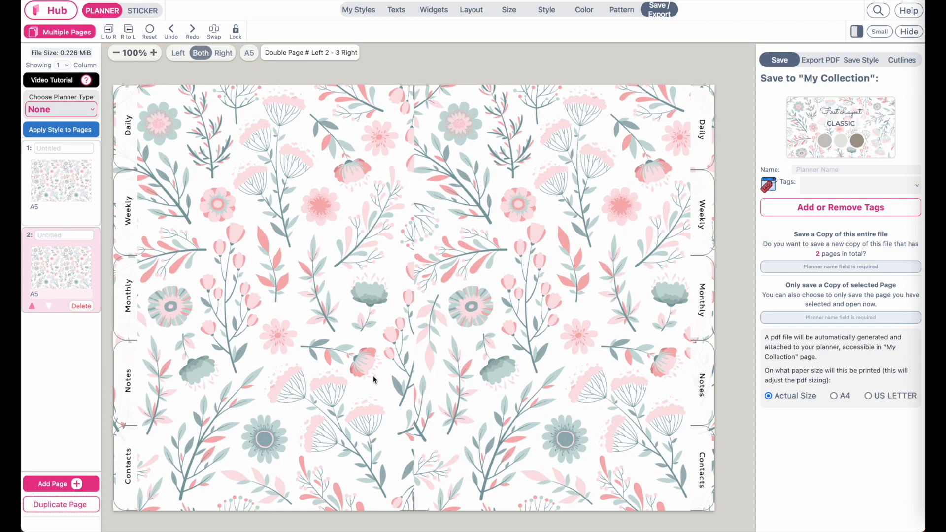
click(82, 306)
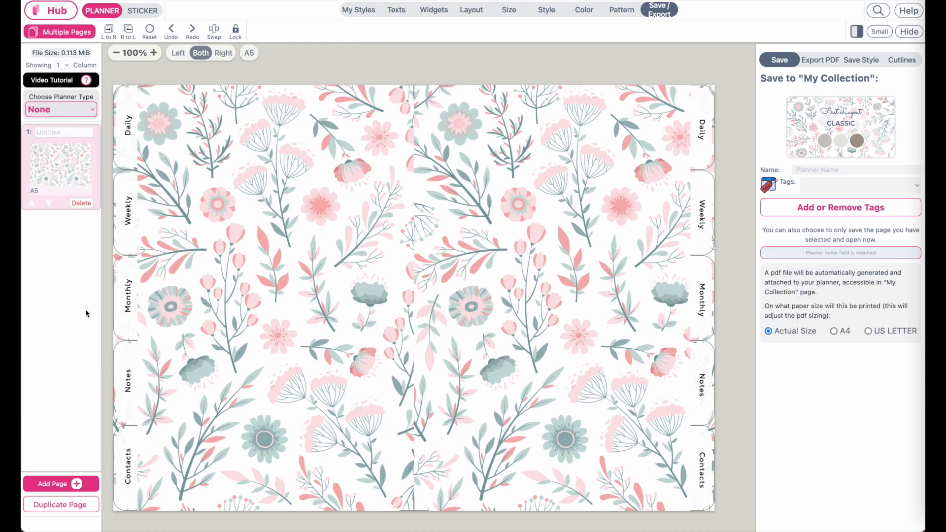
click(90, 32)
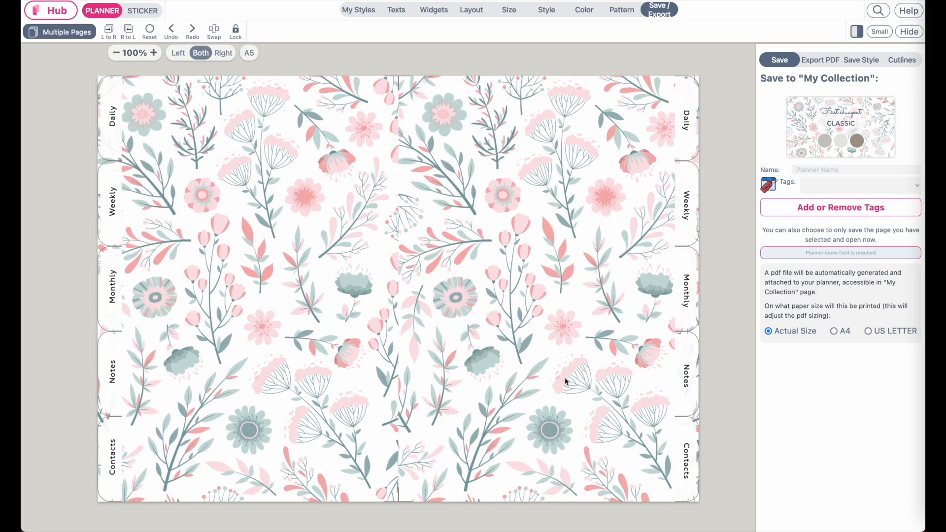
Change the dividers' background pattern to SpringFloral2
click(826, 61)
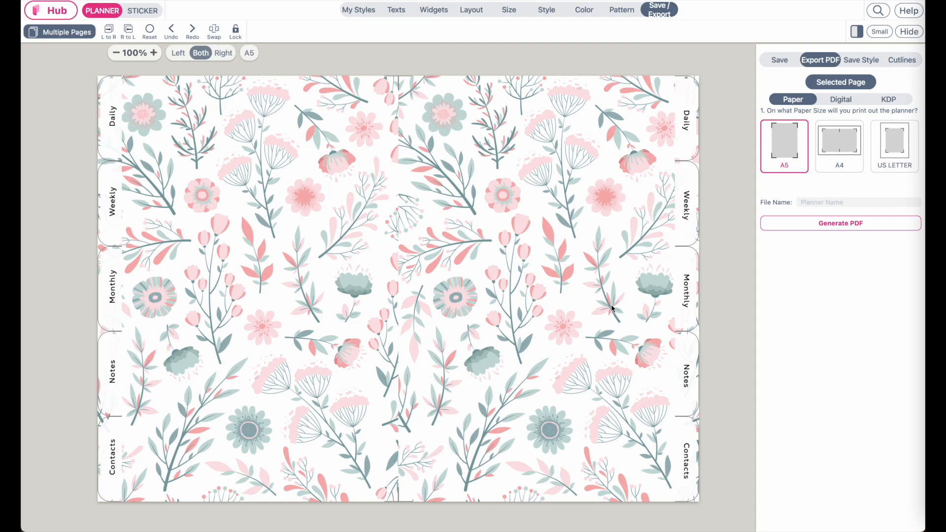
click(622, 11)
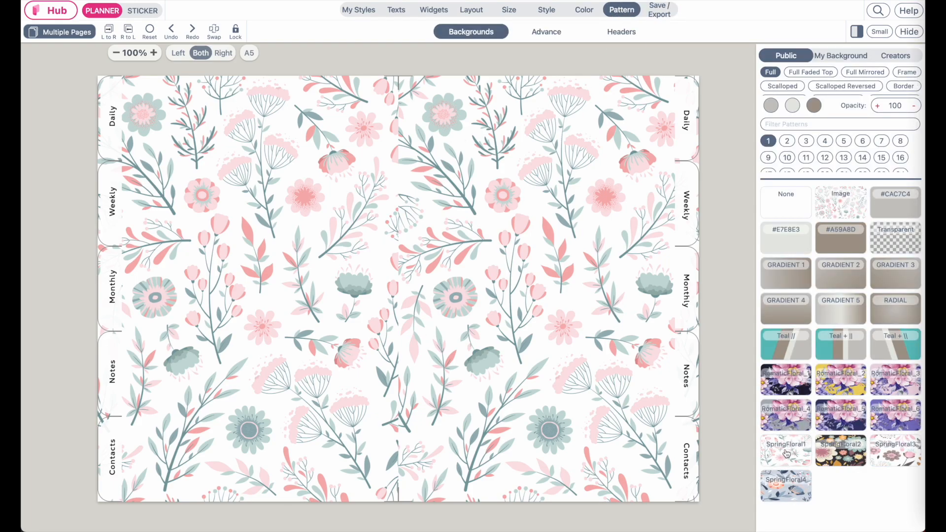
click(834, 459)
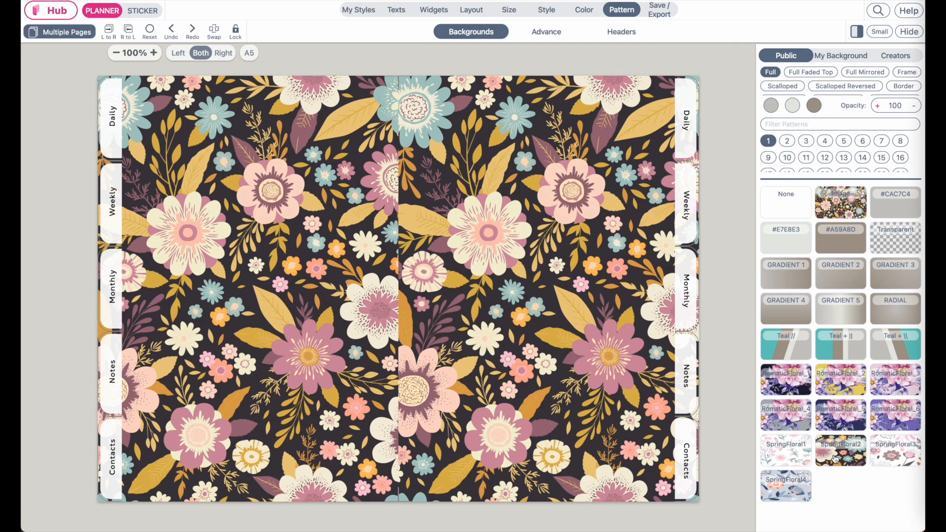
Generate and download the SpringFloral2 dividers as an A5 paper PDF, and look through its pages
click(660, 10)
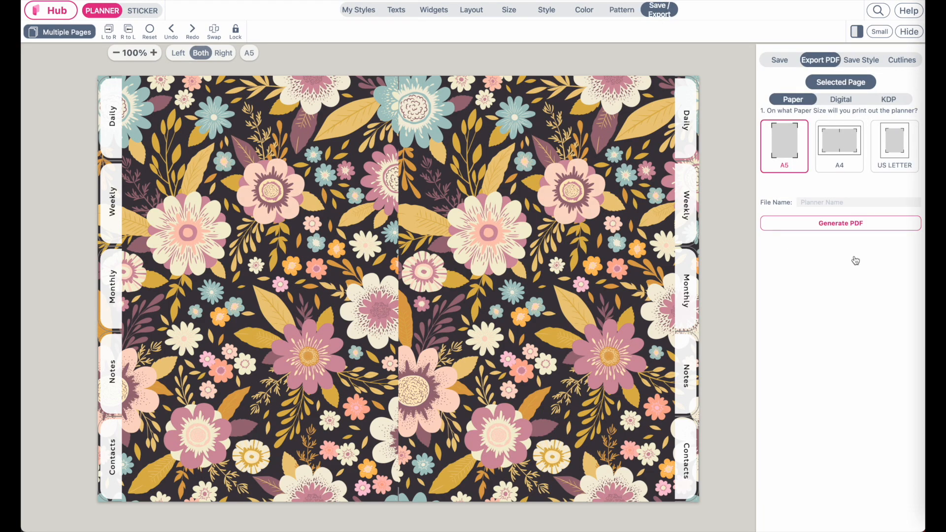
click(870, 224)
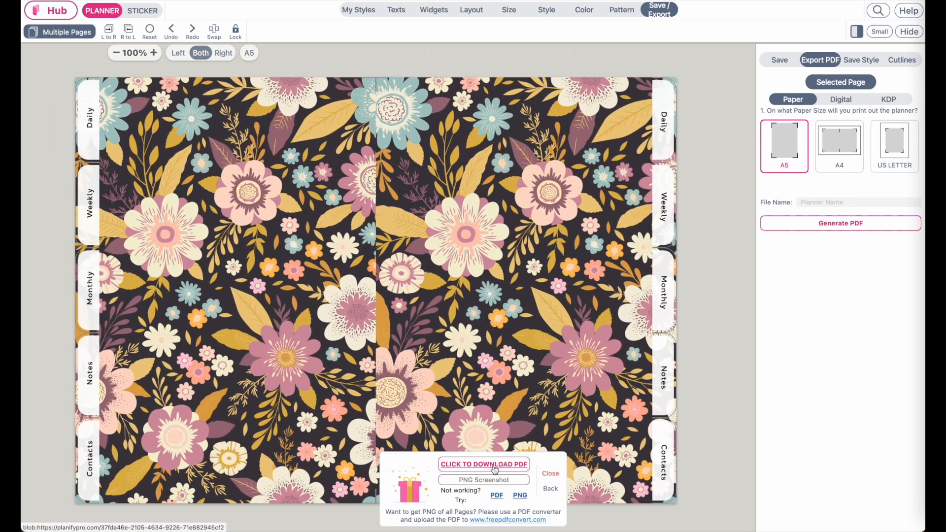
click(493, 465)
scroll(529, 434, down, 10)
scroll(529, 434, up, 10)
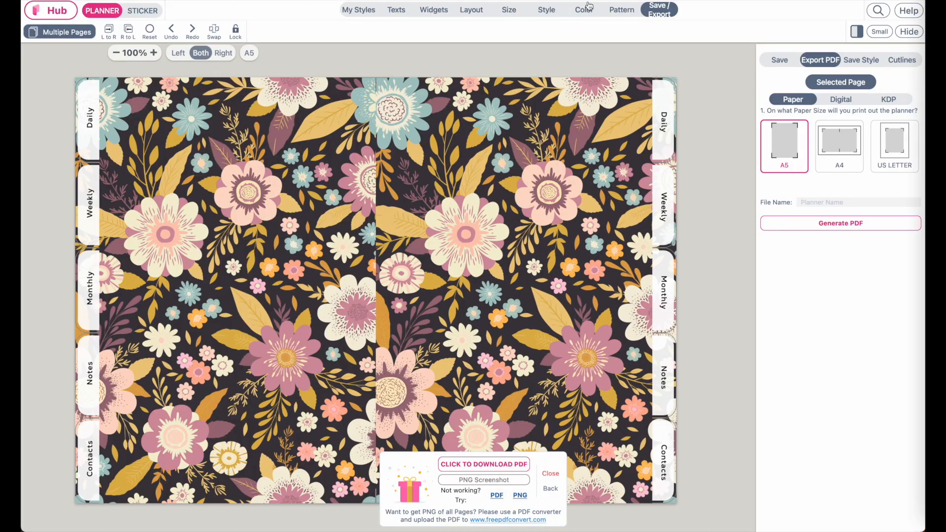
Change the dividers' background pattern to SpringFloral4 and generate its PDF for A5 paper
click(616, 11)
click(788, 492)
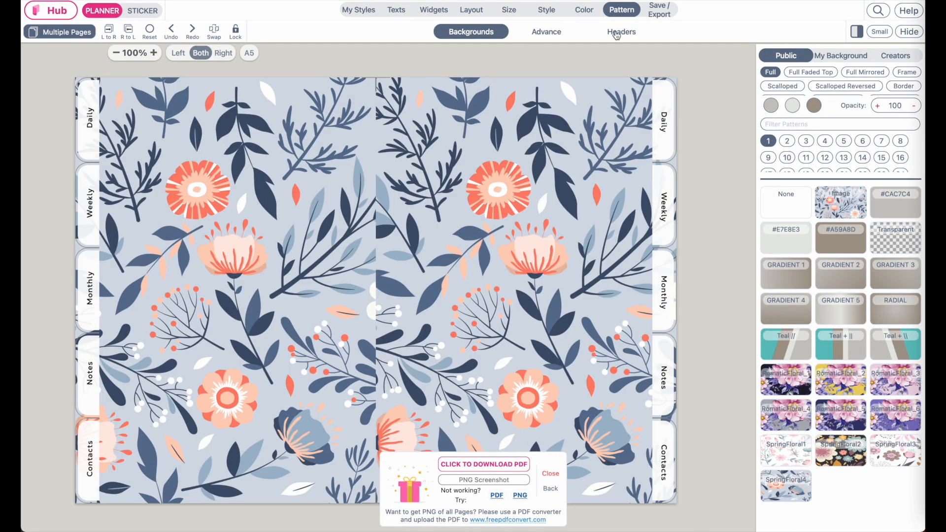
click(655, 10)
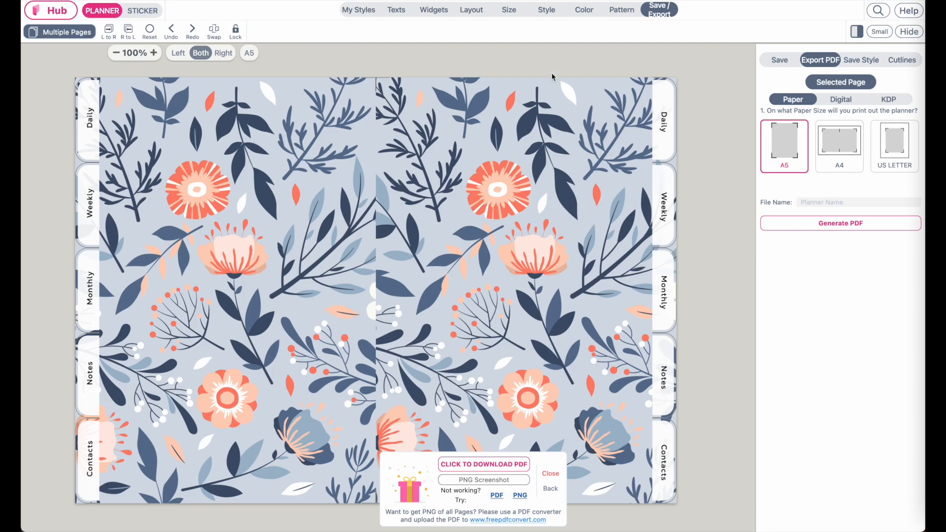
click(857, 230)
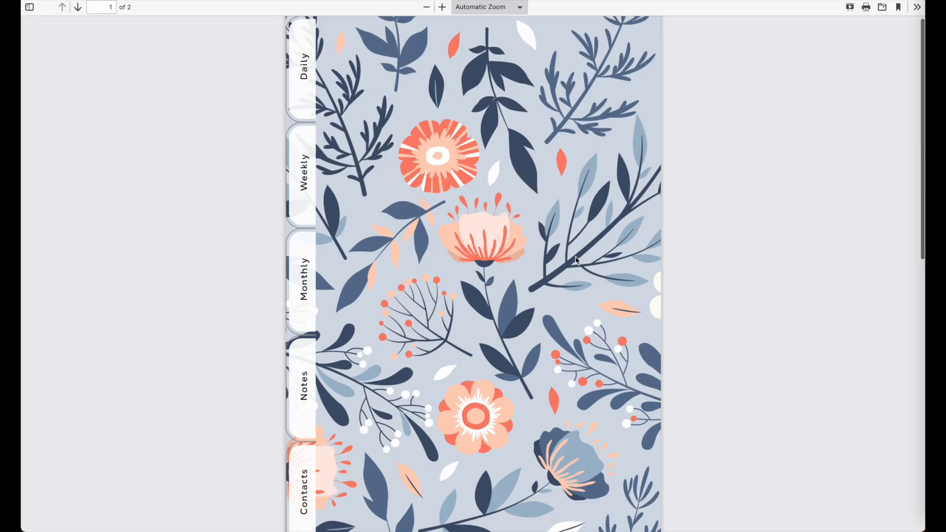
Look through the pages of the exported divider PDFs in all three floral designs
scroll(578, 260, down, 10)
scroll(577, 260, down, 3)
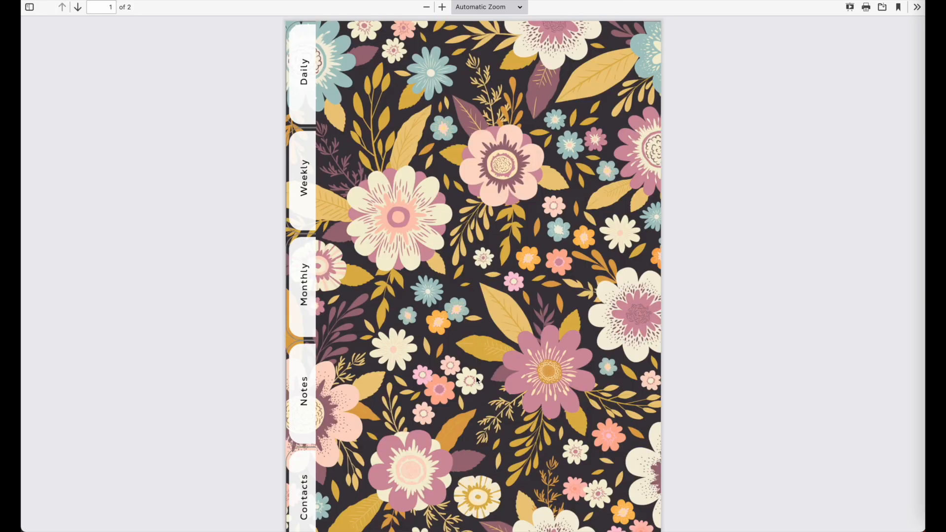
scroll(476, 381, down, 10)
scroll(476, 381, up, 10)
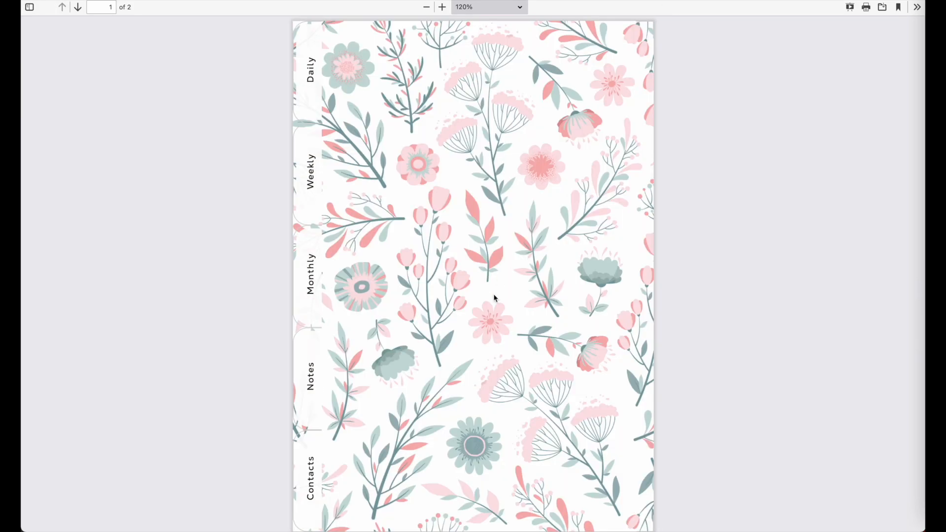
scroll(494, 295, down, 10)
scroll(493, 299, up, 10)
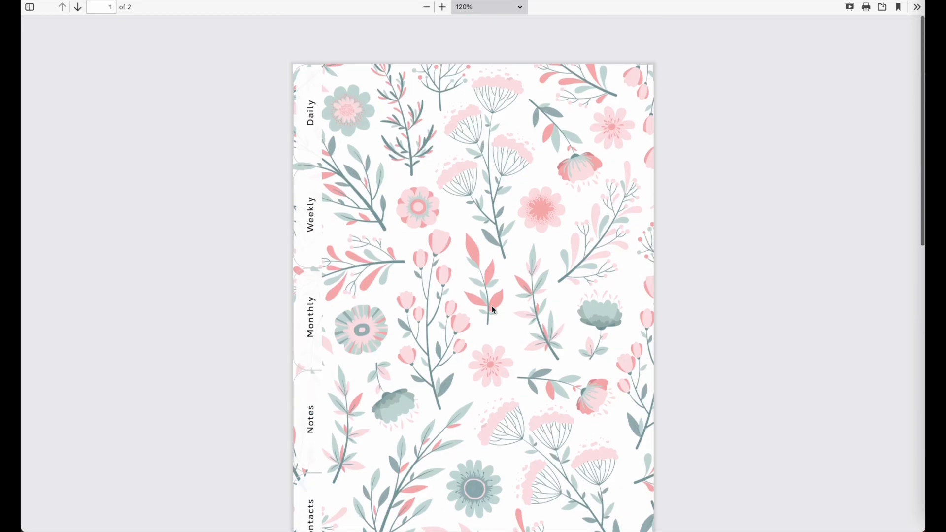